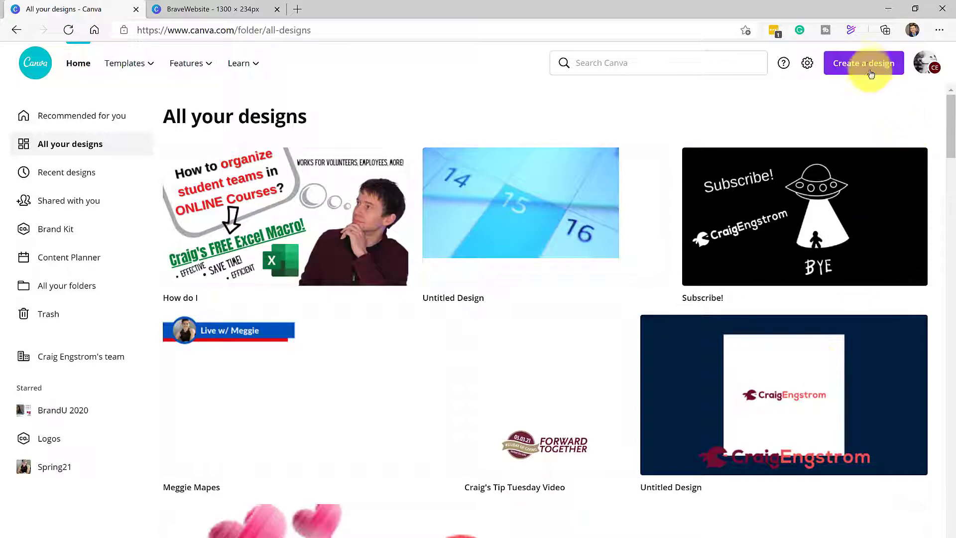
Start a new Canva design and search the design types for 'linkedin'
{"action": "left_click", "coordinate": [870, 74]}
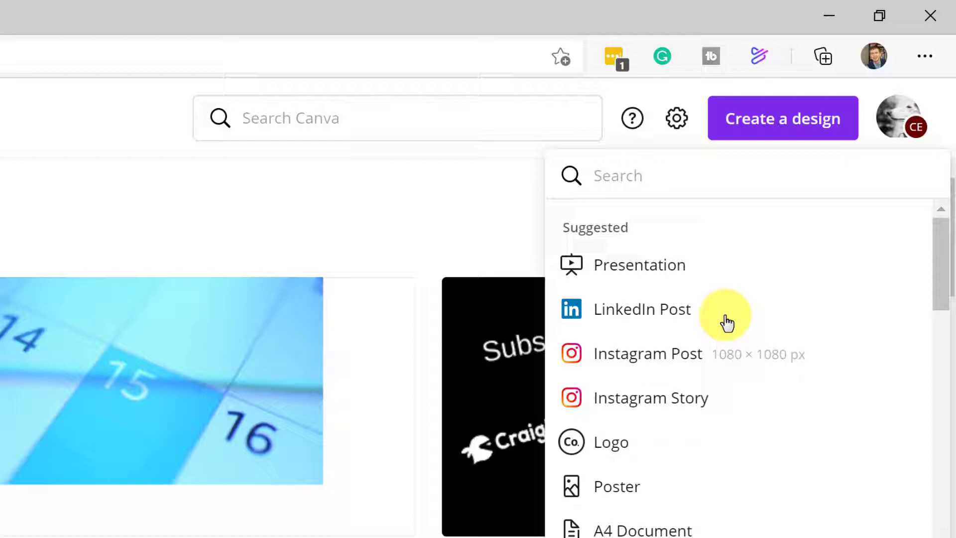
{"action": "type", "text": "linke"}
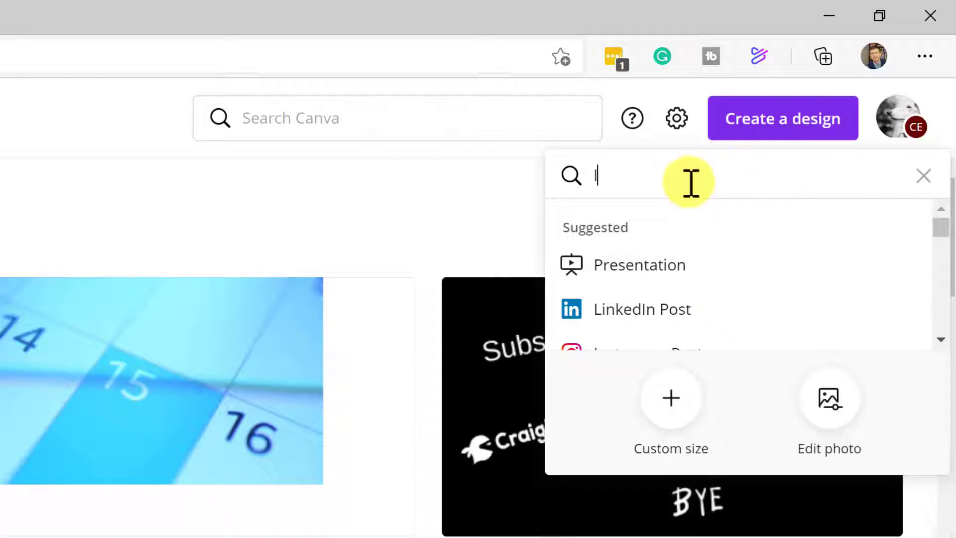
{"action": "type", "text": "din"}
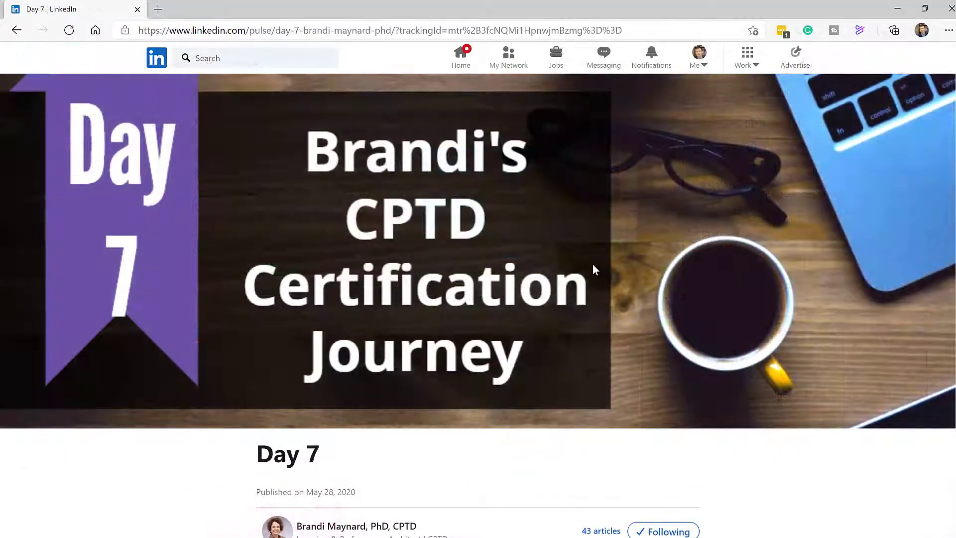
Inspect the LinkedIn article's Day 7 cover image to read its 1128 × 591.56 size
{"action": "right_click", "coordinate": [593, 269]}
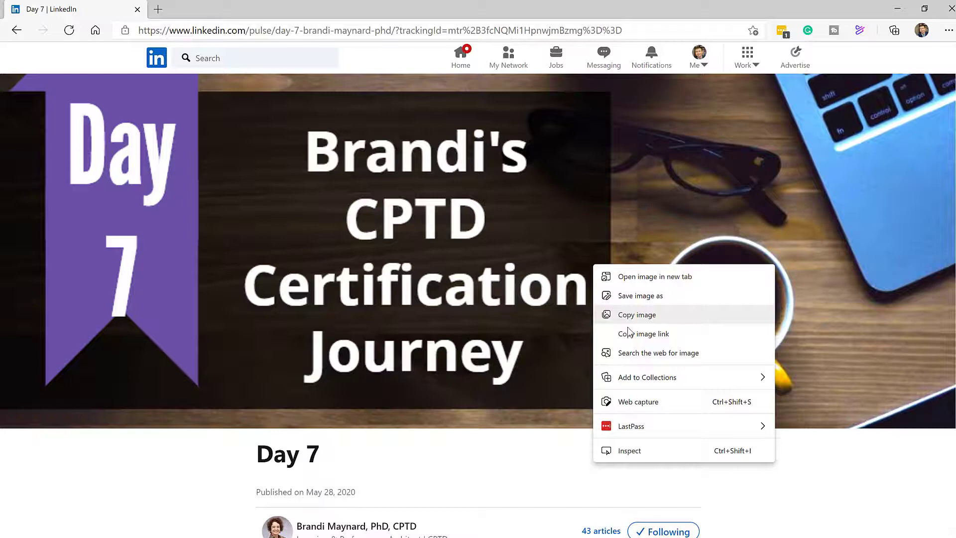
{"action": "left_click", "coordinate": [614, 451]}
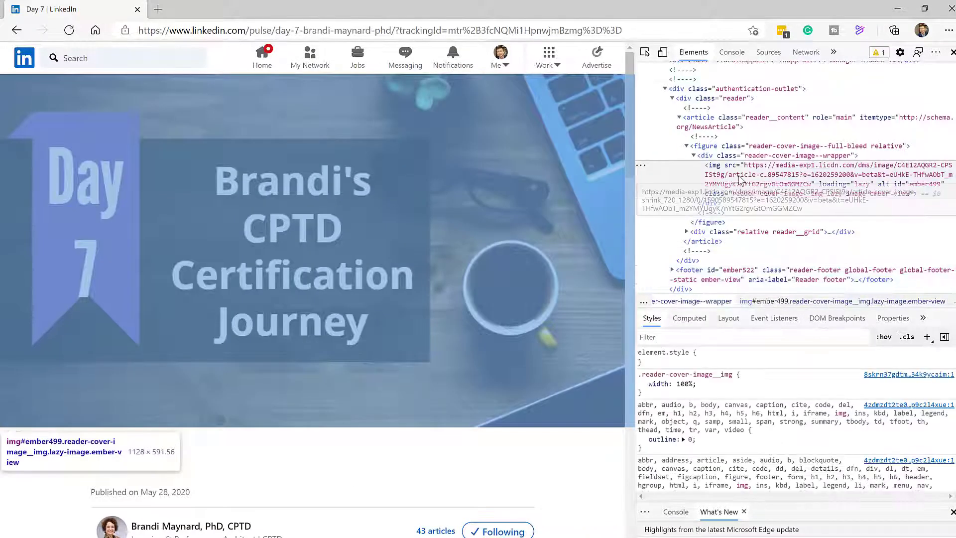
{"action": "mouse_move", "coordinate": [740, 179]}
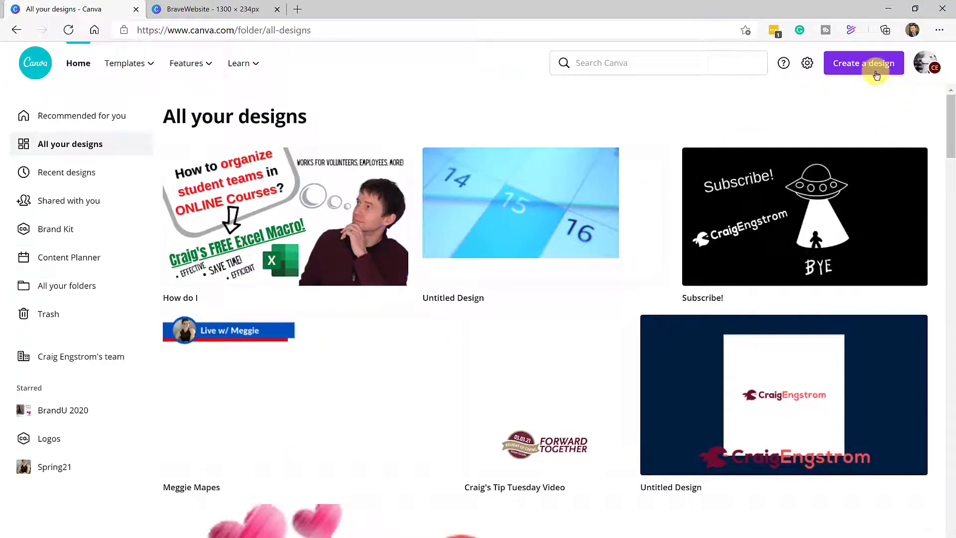
Start a custom-size Canva design and enter 744 px as its width
{"action": "left_click", "coordinate": [871, 64]}
{"action": "left_click", "coordinate": [804, 259]}
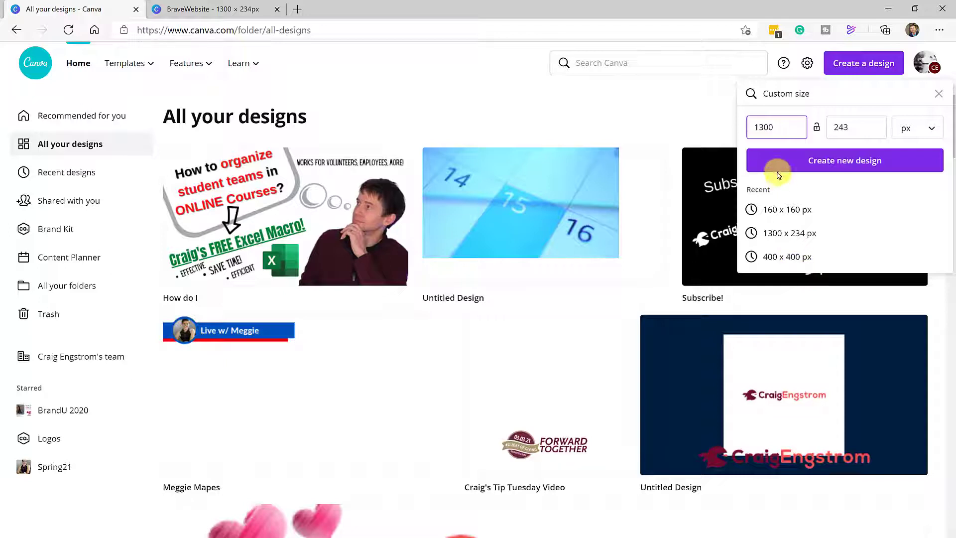
{"action": "left_click_drag", "start_coordinate": [775, 132], "coordinate": [737, 128]}
{"action": "type", "text": "744"}
{"action": "key", "text": "Tab"}
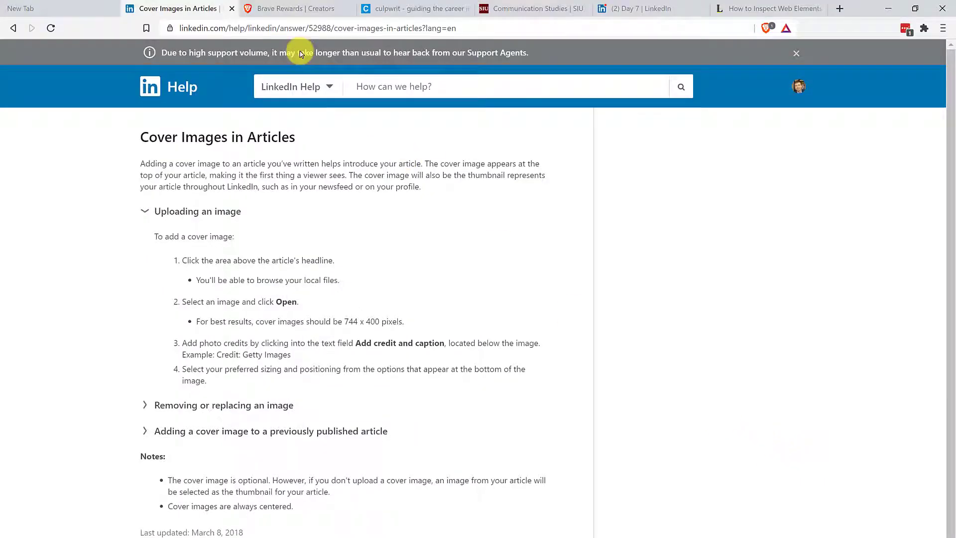
Inspect the communication@work tipping banner image on the Brave Rewards Creators page
{"action": "left_click", "coordinate": [289, 9]}
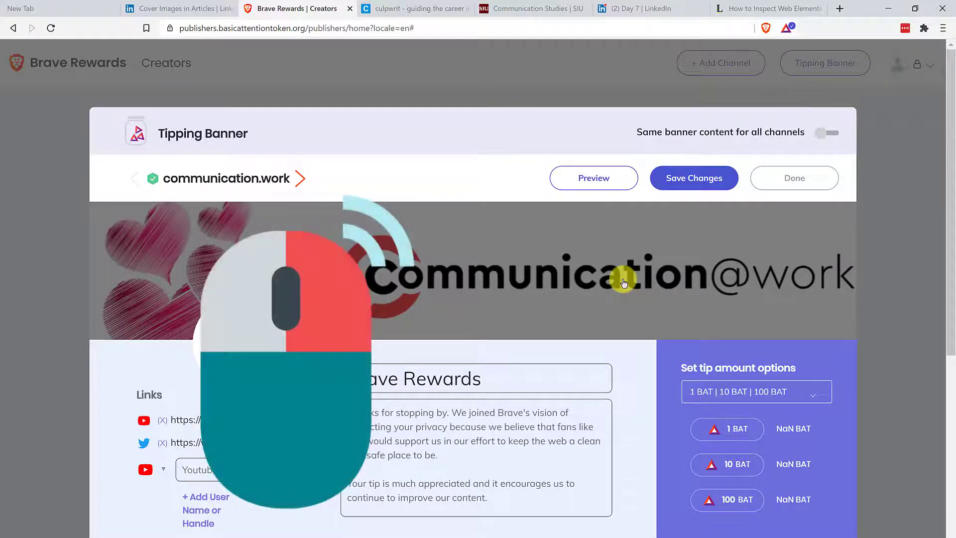
{"action": "right_click", "coordinate": [624, 282]}
{"action": "left_click", "coordinate": [685, 416]}
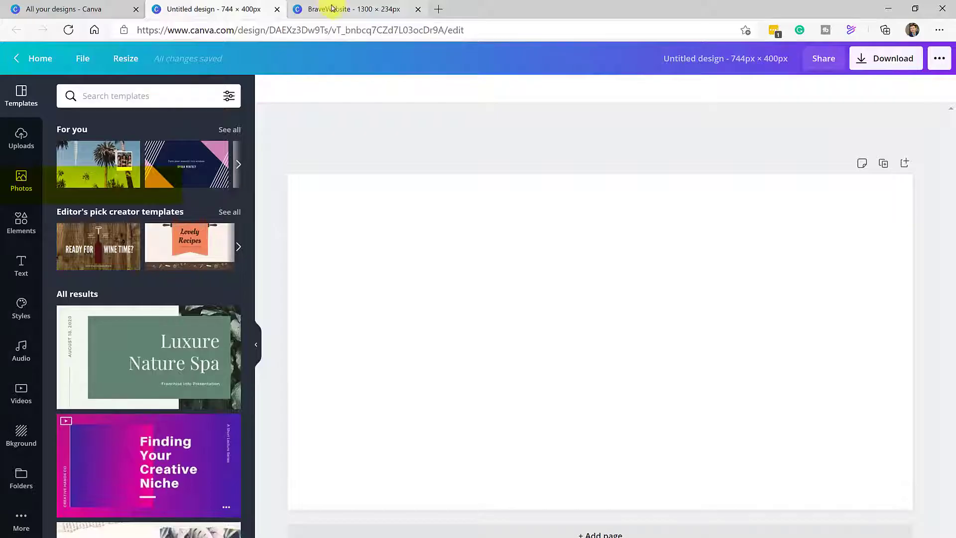
Check that the BraveWebsite Canva design is 1300 × 234 px in Resize, without changing it
{"action": "left_click", "coordinate": [335, 9]}
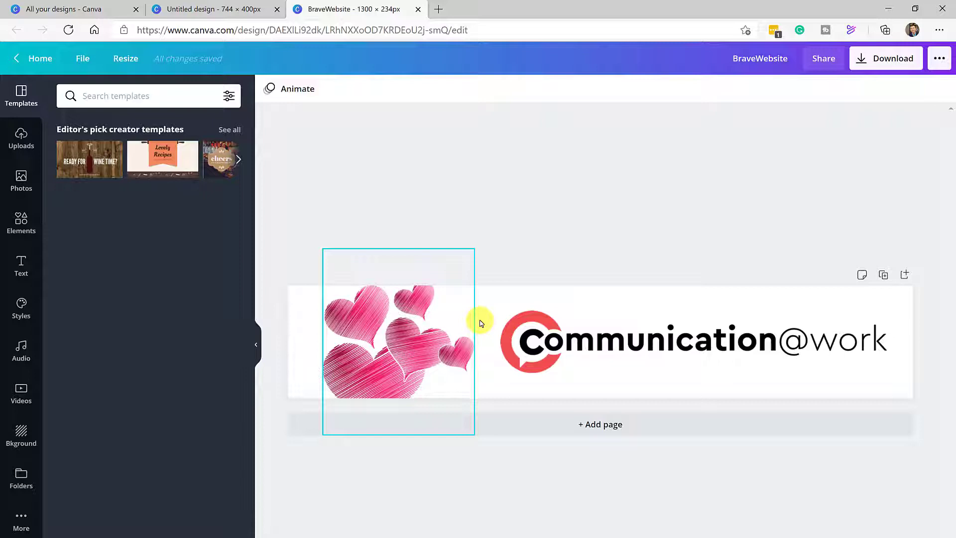
{"action": "left_click", "coordinate": [112, 61]}
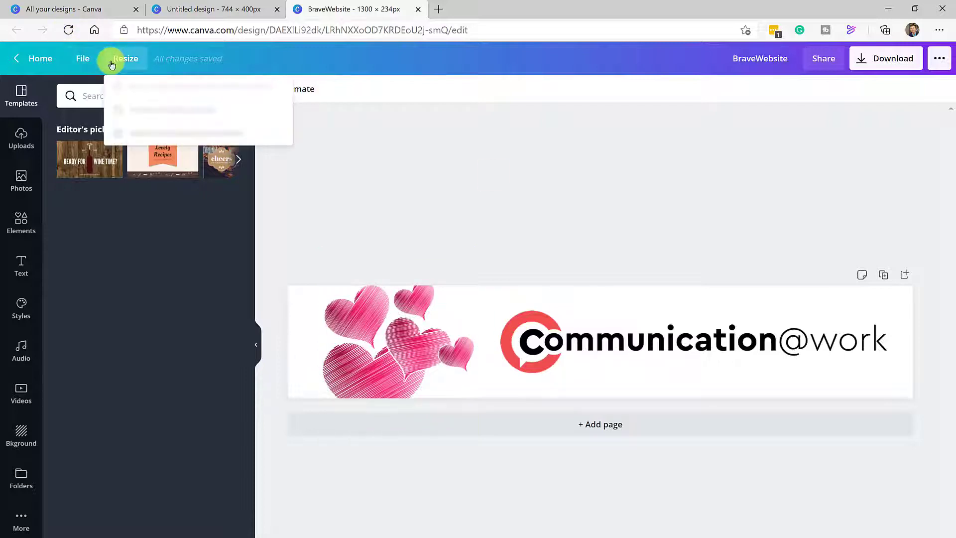
{"action": "left_click", "coordinate": [164, 146]}
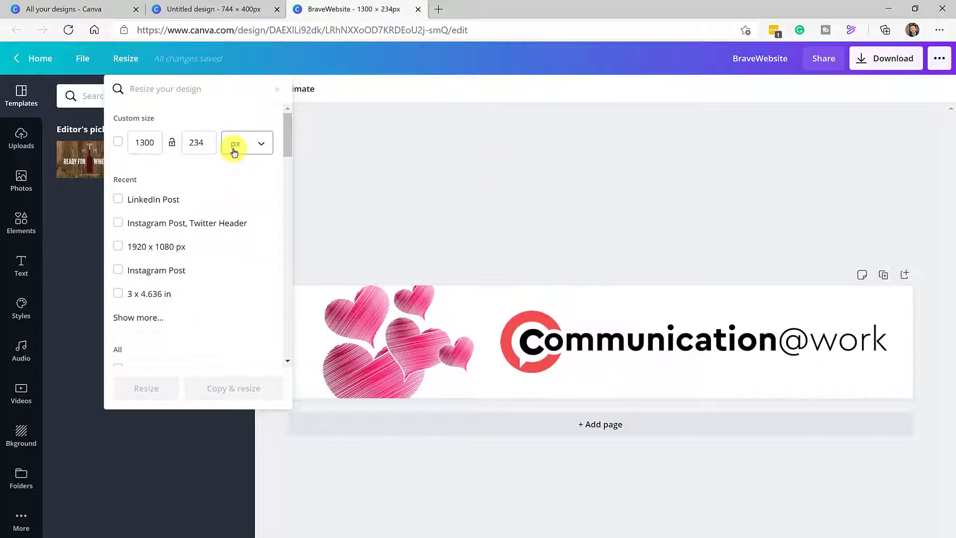
{"action": "left_click", "coordinate": [518, 235]}
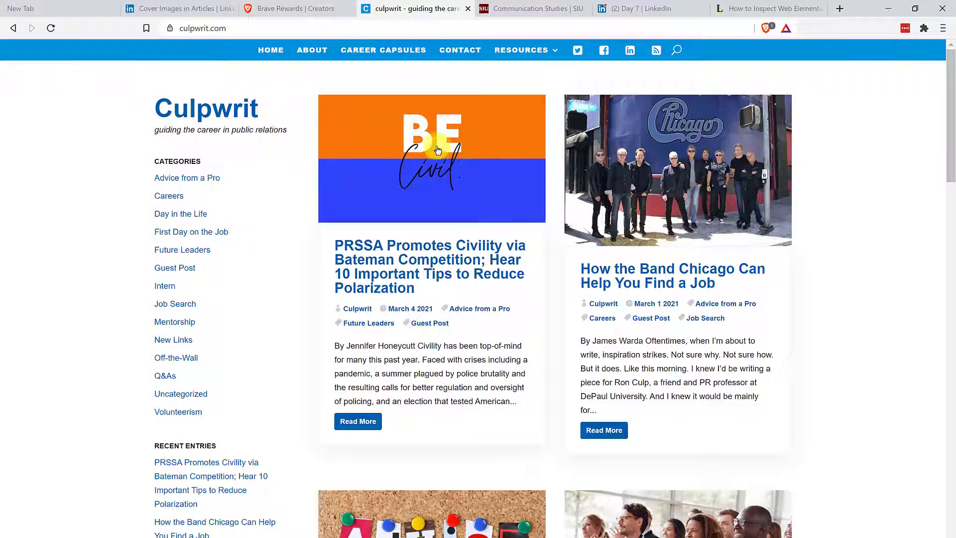
{"action": "scroll", "coordinate": [543, 485], "scroll_direction": "down", "scroll_amount": 4}
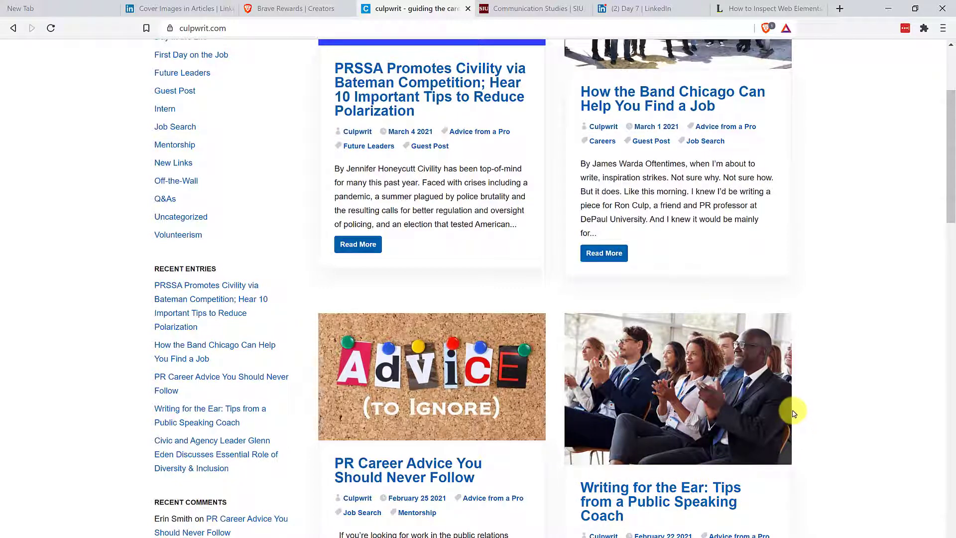
{"action": "scroll", "coordinate": [796, 416], "scroll_direction": "up", "scroll_amount": 4}
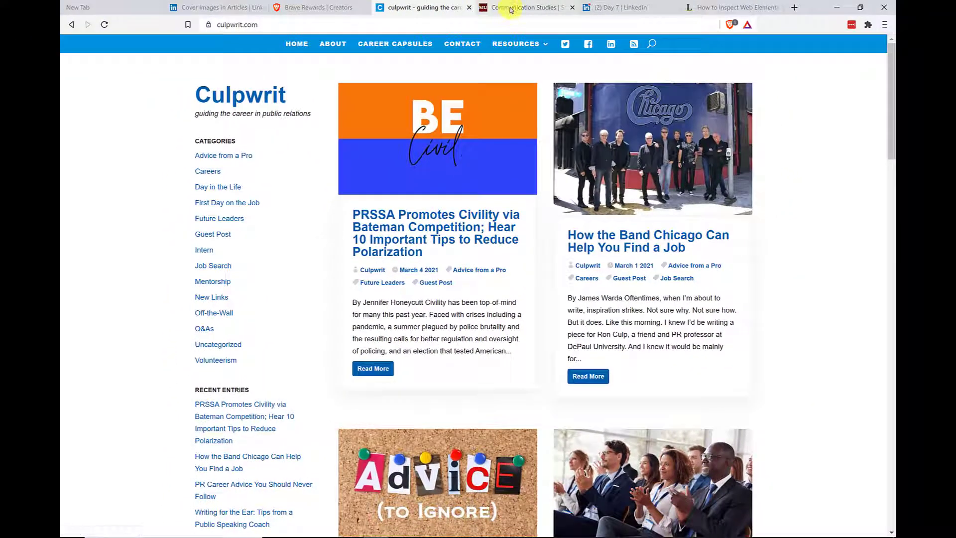
Inspect the SIU Speak Easy newsletter photo to read its 230 × 160 px size, then close DevTools
{"action": "left_click", "coordinate": [517, 10]}
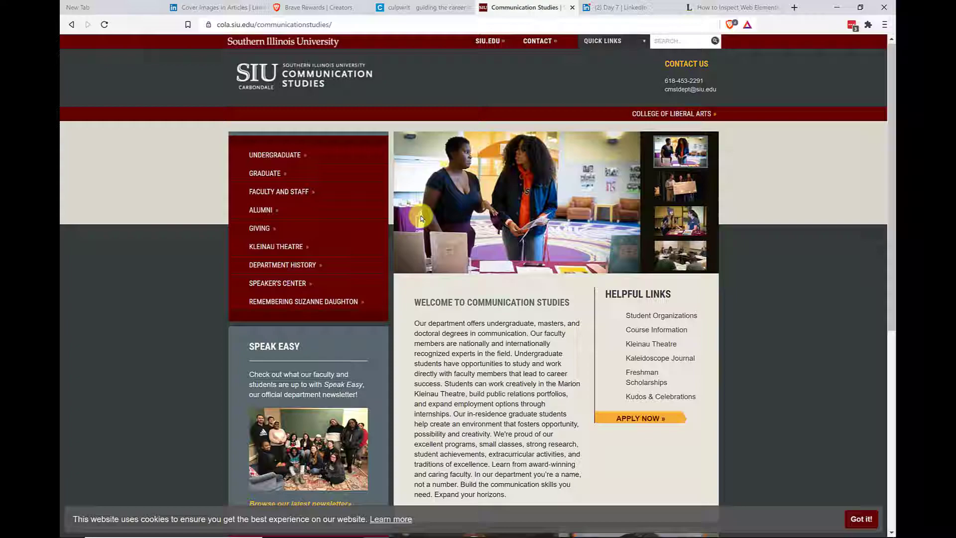
{"action": "scroll", "coordinate": [351, 321], "scroll_direction": "down", "scroll_amount": 2}
{"action": "right_click", "coordinate": [336, 339]}
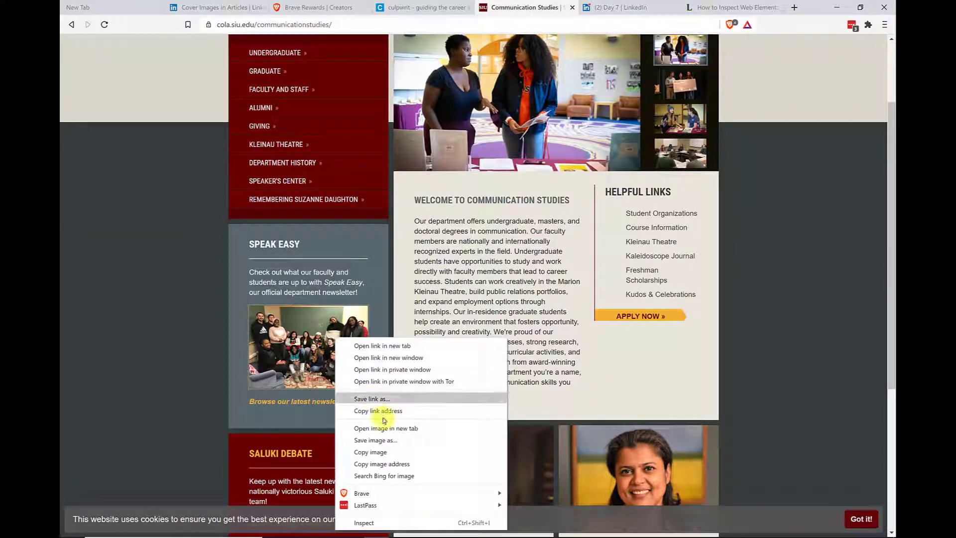
{"action": "left_click", "coordinate": [427, 522]}
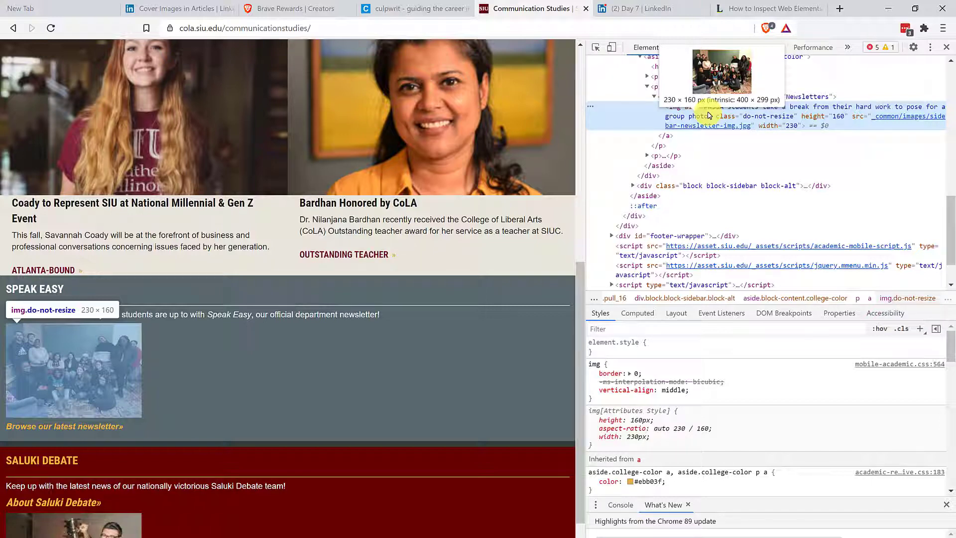
{"action": "key", "text": "F12"}
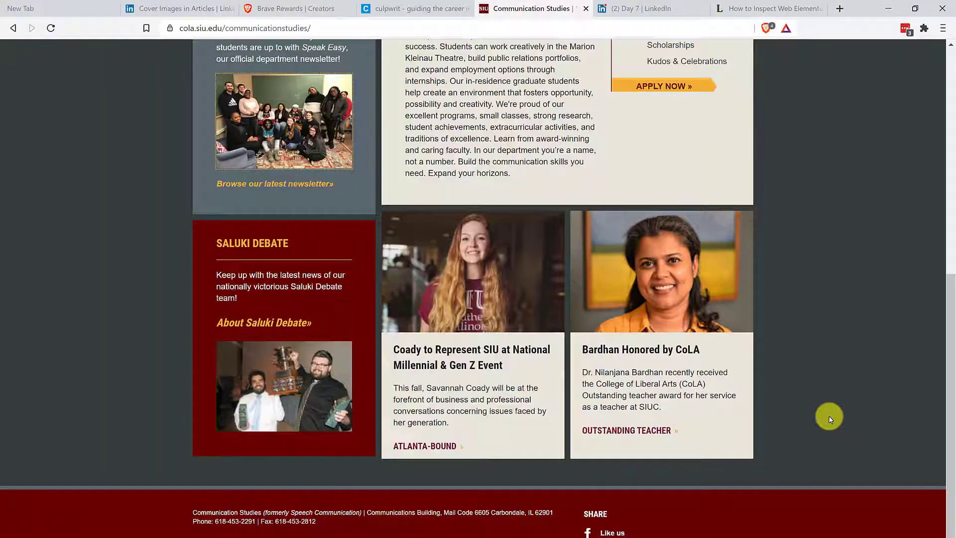
{"action": "scroll", "coordinate": [829, 418], "scroll_direction": "up", "scroll_amount": 3}
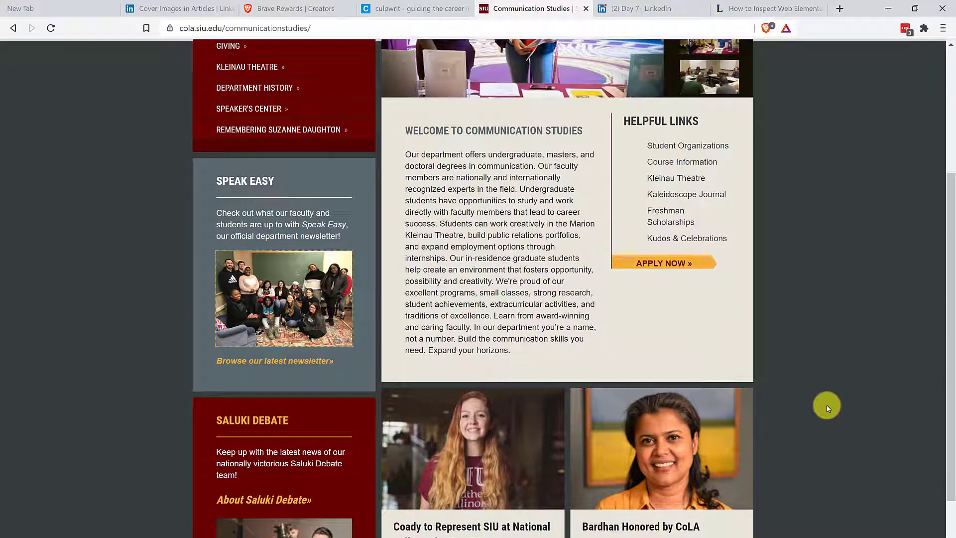
Read Lifewire's Chrome inspect-element section, then bring up Canva's 744 × 400 custom size
{"action": "left_click", "coordinate": [769, 9]}
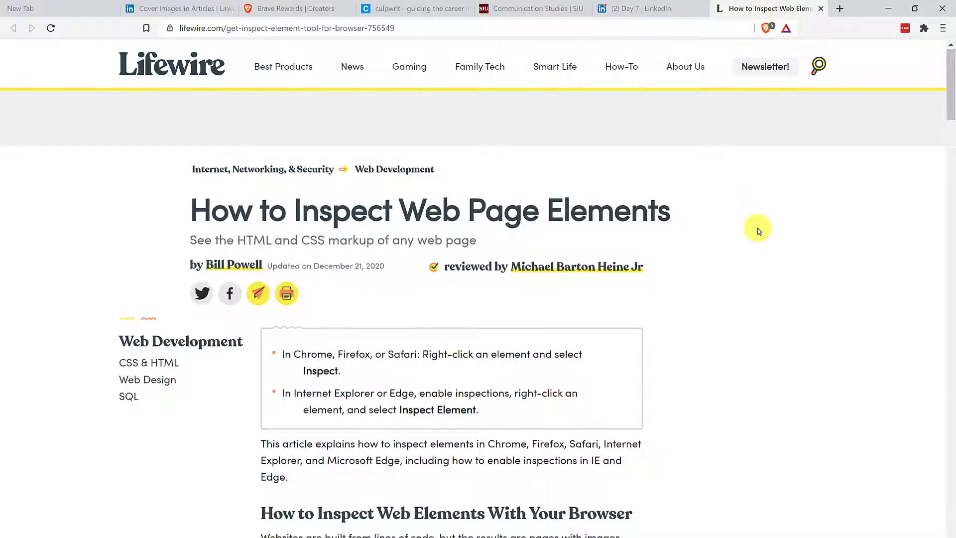
{"action": "scroll", "coordinate": [752, 224], "scroll_direction": "down", "scroll_amount": 5}
{"action": "scroll", "coordinate": [755, 254], "scroll_direction": "down", "scroll_amount": 5}
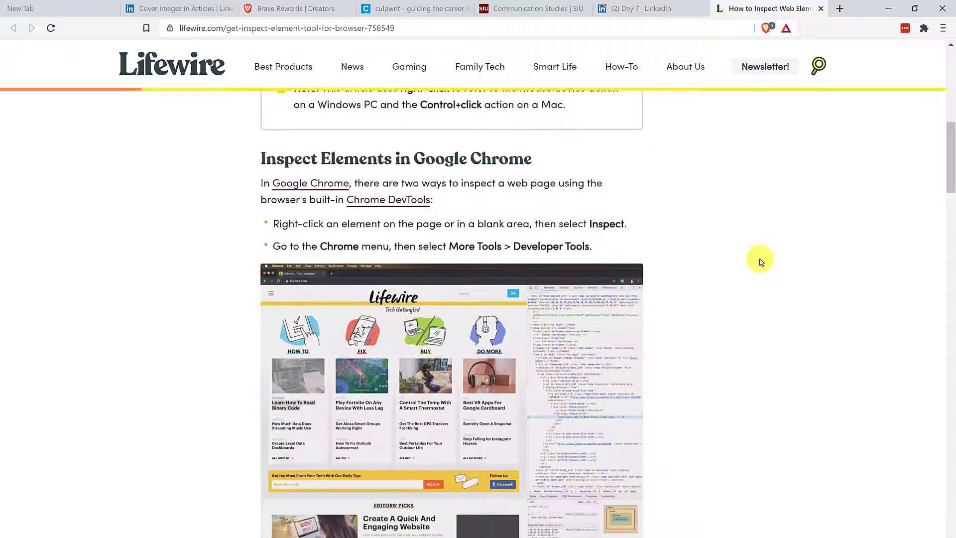
{"action": "scroll", "coordinate": [760, 261], "scroll_direction": "down", "scroll_amount": 1}
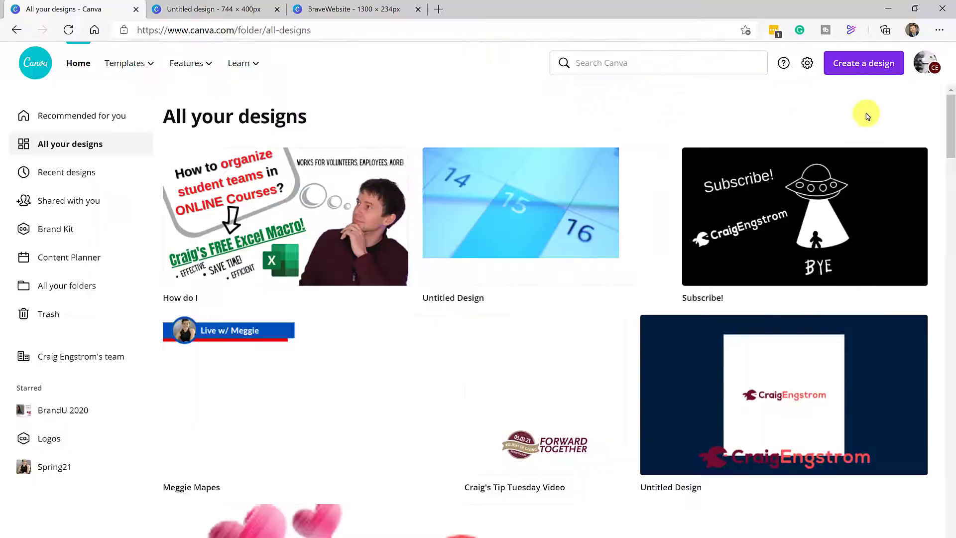
{"action": "left_click", "coordinate": [877, 65]}
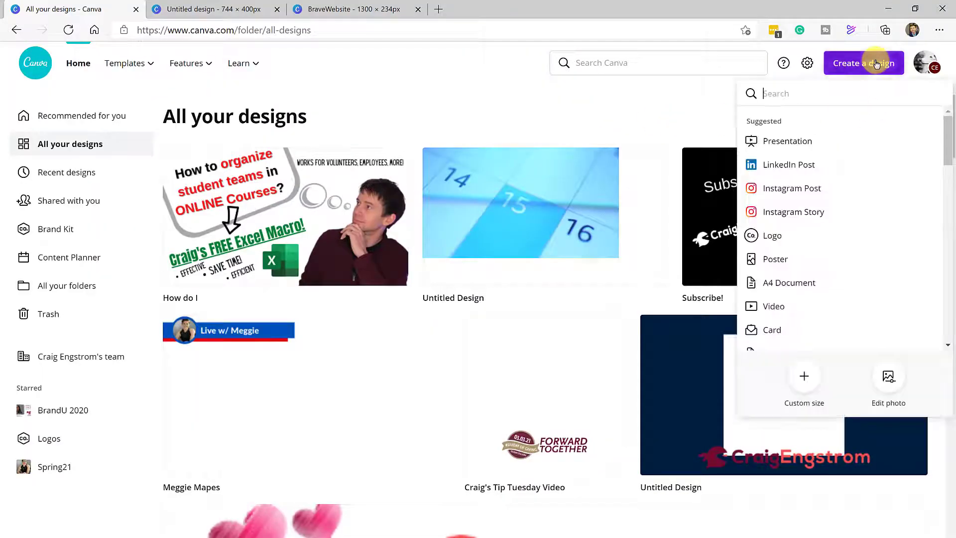
{"action": "left_click", "coordinate": [804, 376]}
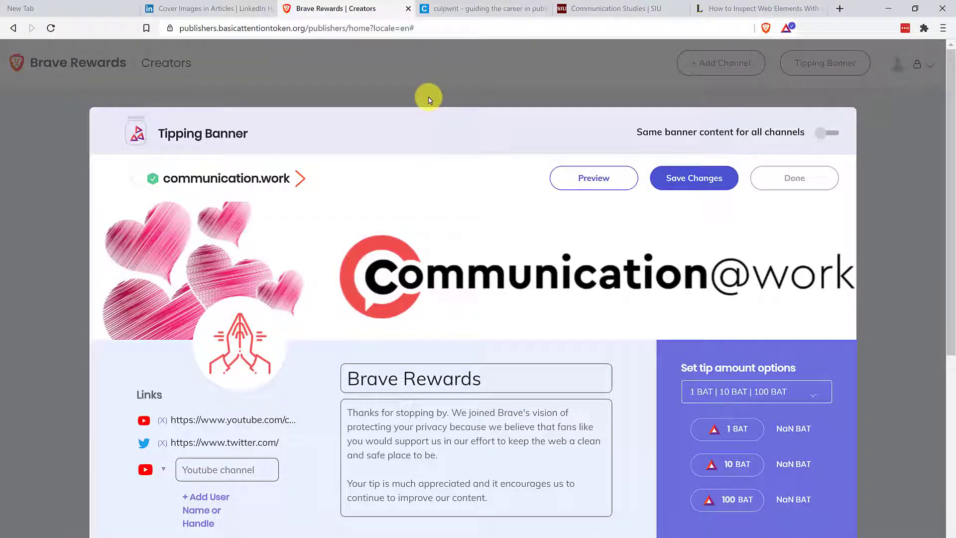
Inspect the Brave tipping banner cover to confirm 1300 × 234, then close DevTools
{"action": "right_click", "coordinate": [519, 251]}
{"action": "left_click", "coordinate": [574, 390]}
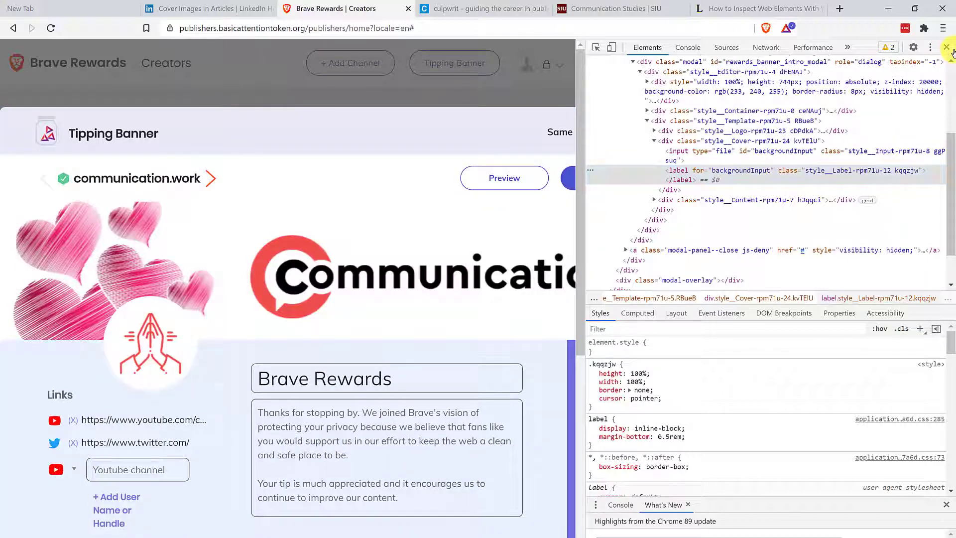
{"action": "left_click", "coordinate": [947, 47]}
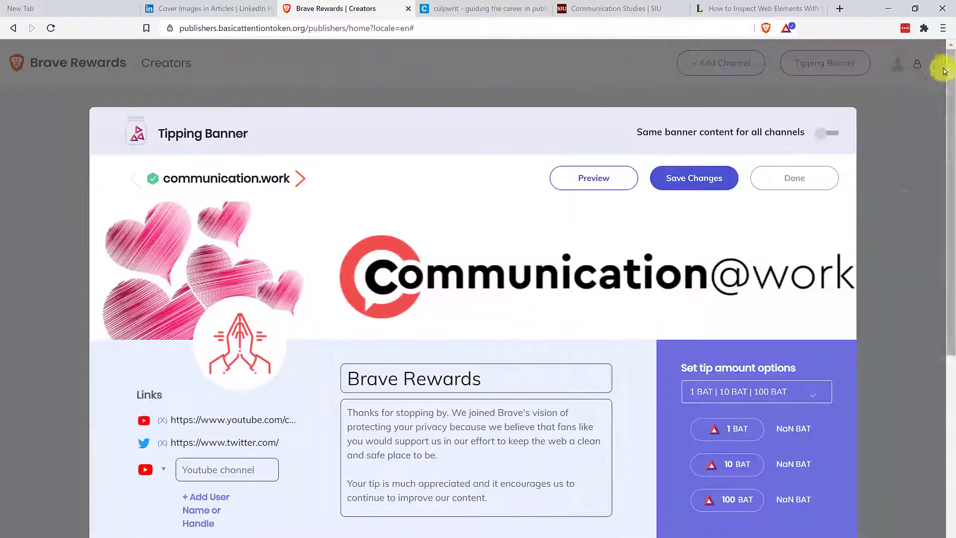